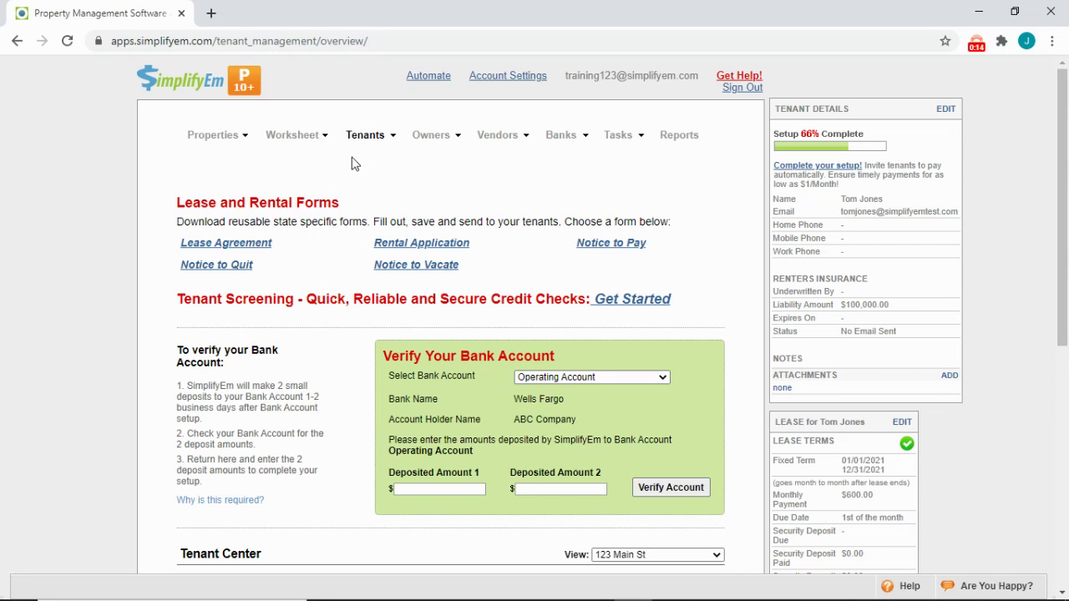
- Verify the Operating Account with the deposit amounts 0.21 and 0.24
{"action": "mouse_move", "coordinate": [361, 137]}
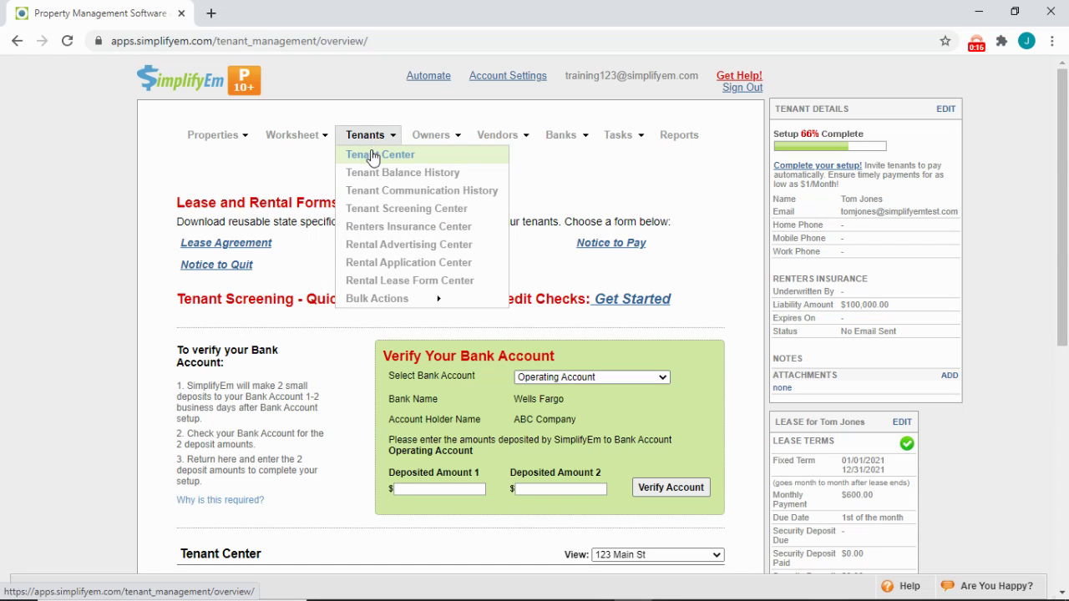
{"action": "left_click", "coordinate": [469, 487]}
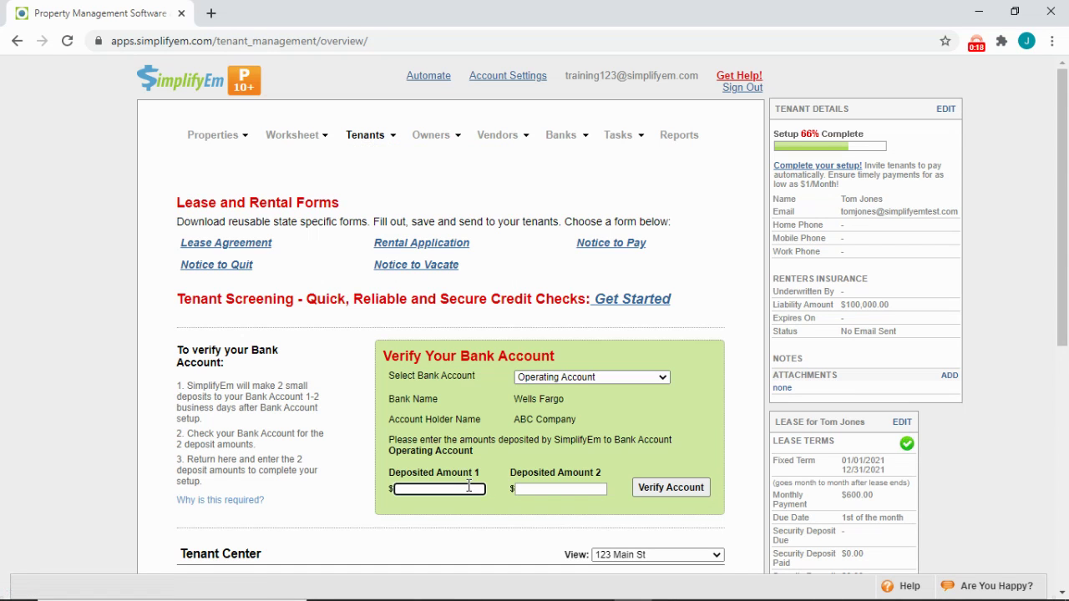
{"action": "type", "text": "0.21"}
{"action": "key", "text": "Tab"}
{"action": "type", "text": "0.24"}
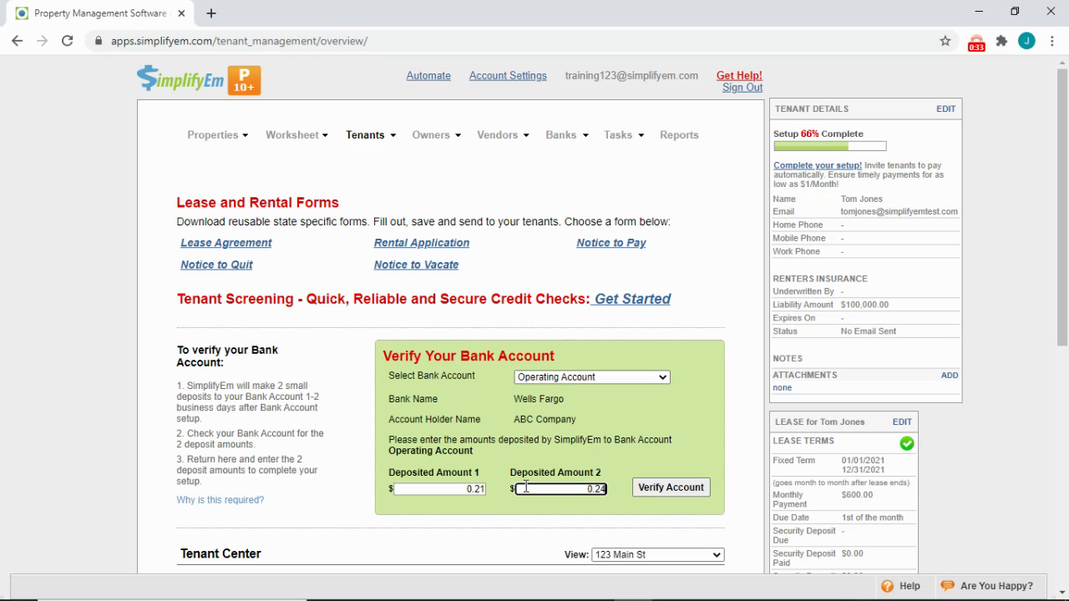
{"action": "left_click", "coordinate": [647, 491]}
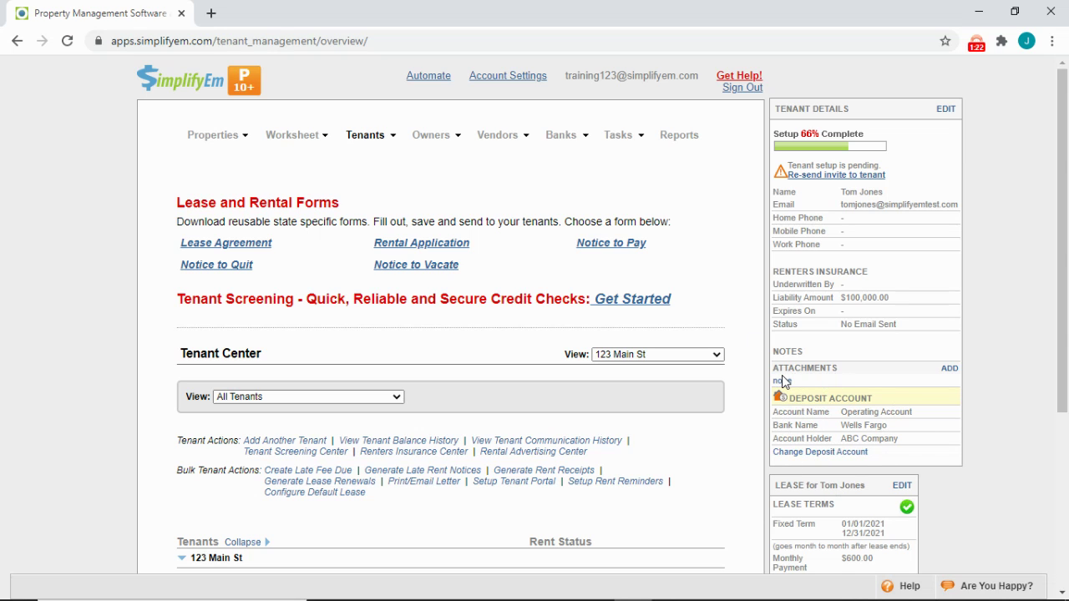
- Open the Vendor Center from the Vendors menu
{"action": "mouse_move", "coordinate": [489, 141]}
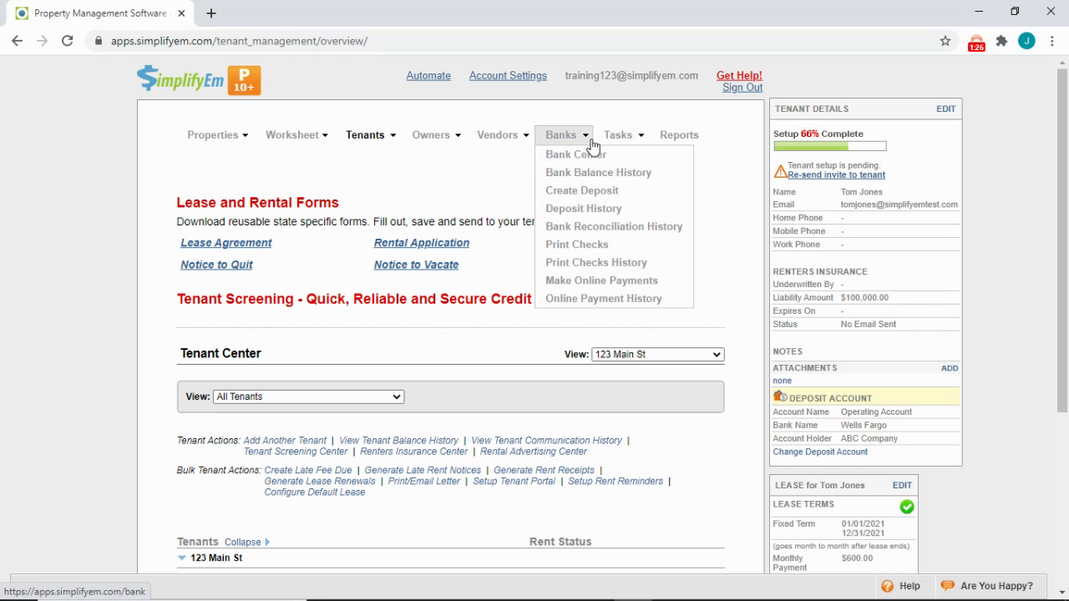
{"action": "mouse_move", "coordinate": [607, 142]}
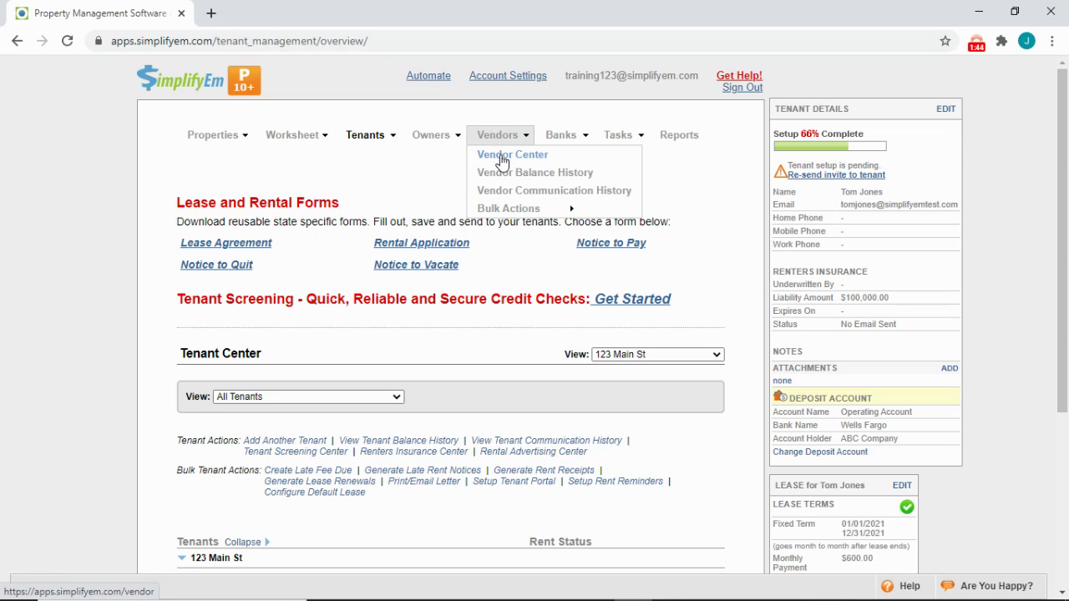
{"action": "left_click", "coordinate": [501, 159]}
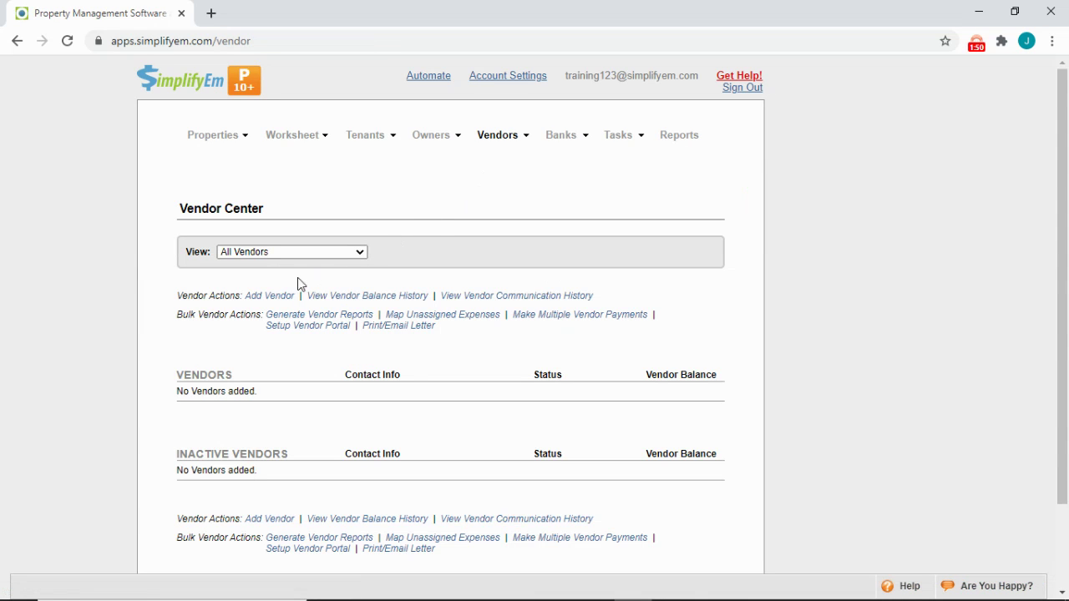
- Create a new vendor named ABC Gardening and save it
{"action": "left_click", "coordinate": [273, 297]}
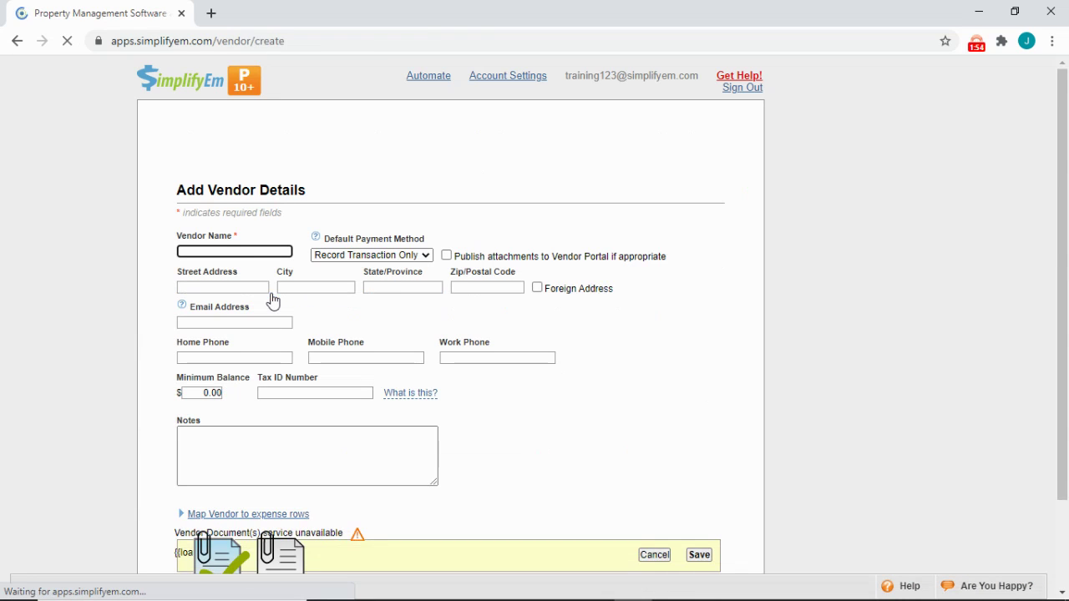
{"action": "left_click", "coordinate": [254, 260]}
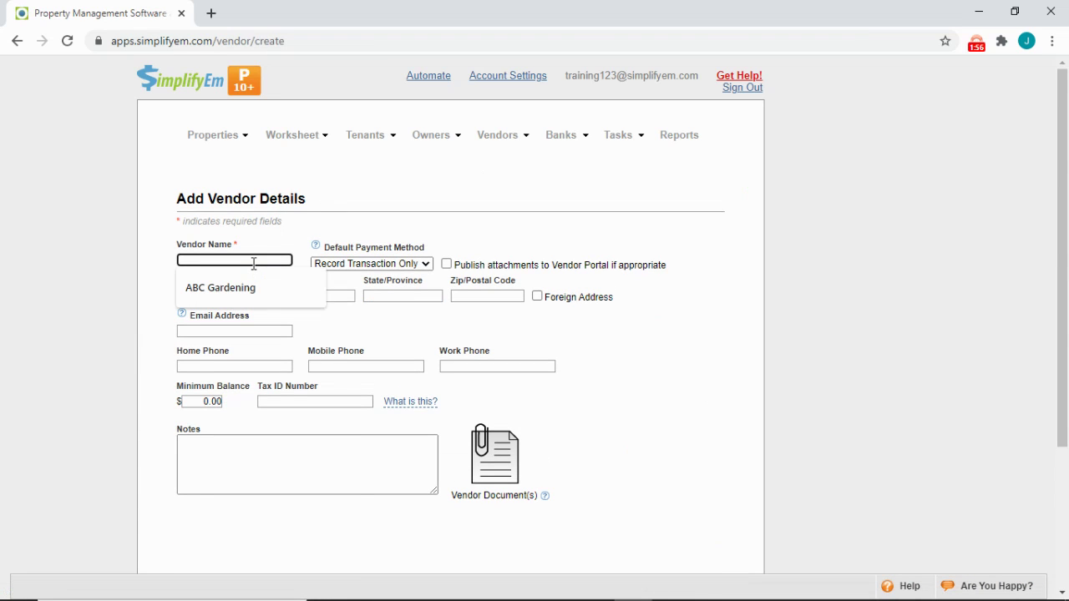
{"action": "type", "text": "ABC Gar"}
{"action": "left_click", "coordinate": [251, 287]}
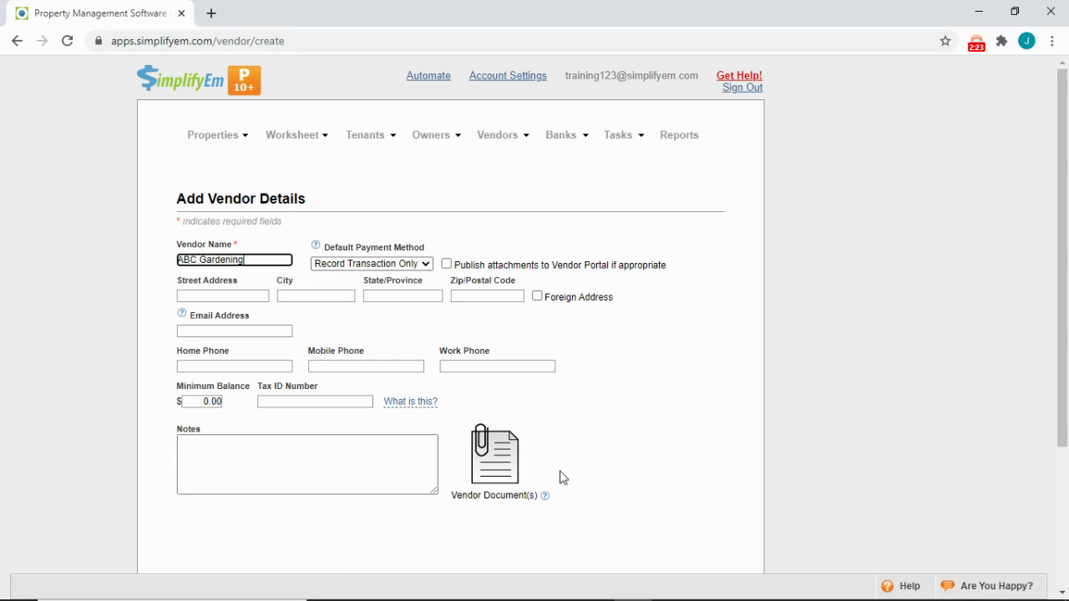
{"action": "scroll", "coordinate": [563, 477], "scroll_direction": "down", "scroll_amount": 3}
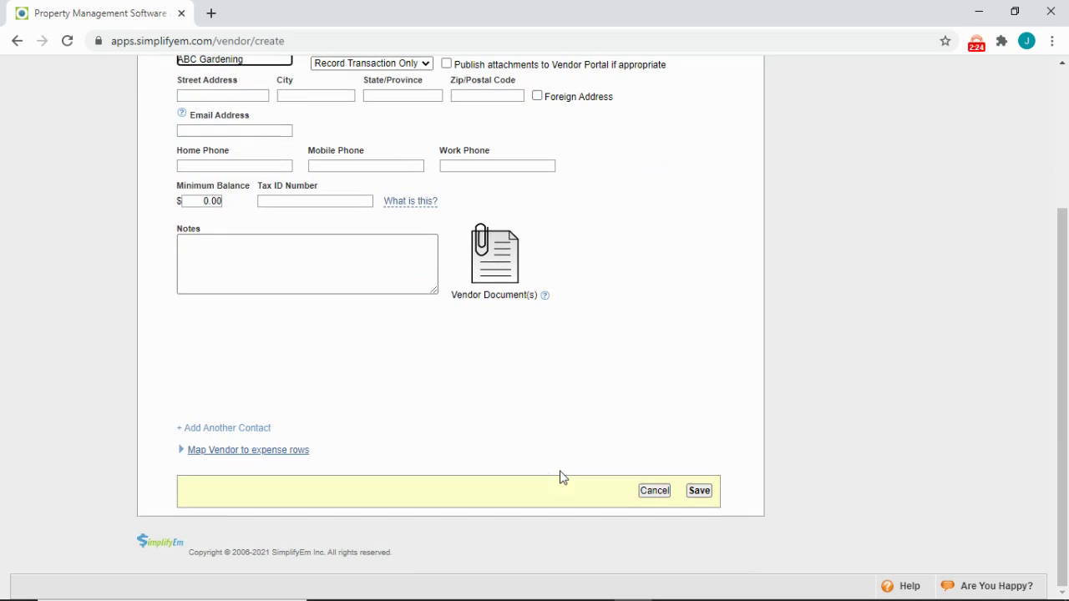
{"action": "left_click", "coordinate": [702, 496]}
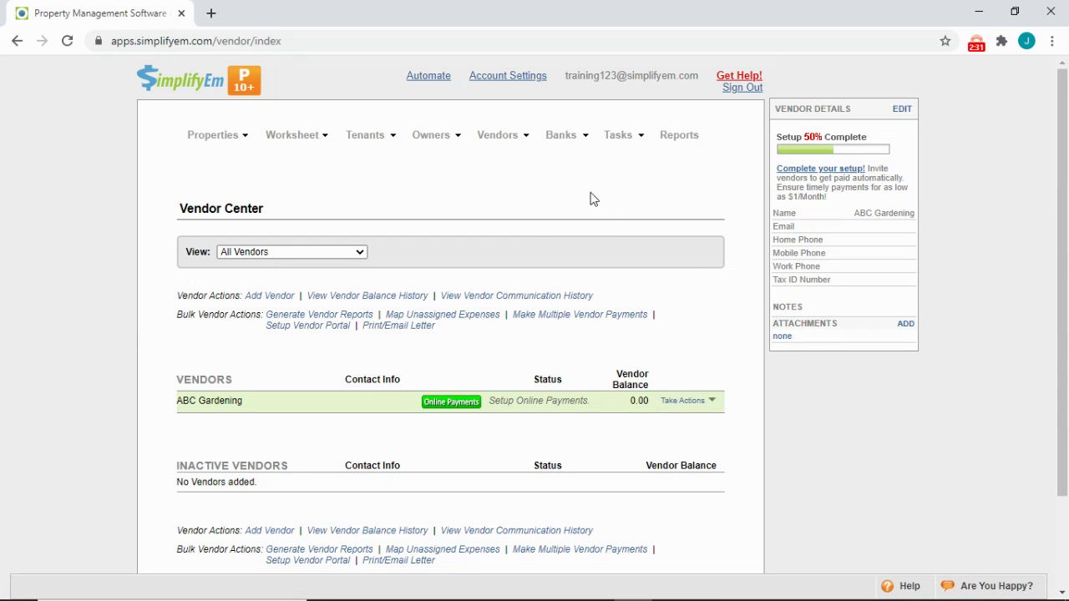
{"action": "left_click", "coordinate": [563, 156]}
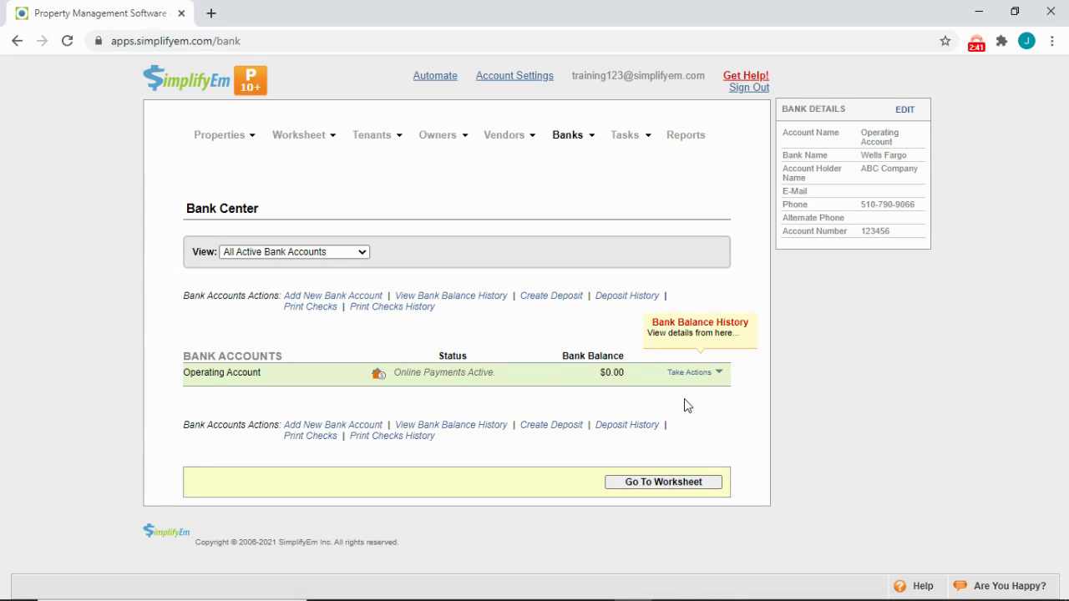
- Edit the Operating Account's bank details and expand its default transaction-type mapping options
{"action": "left_click", "coordinate": [700, 373]}
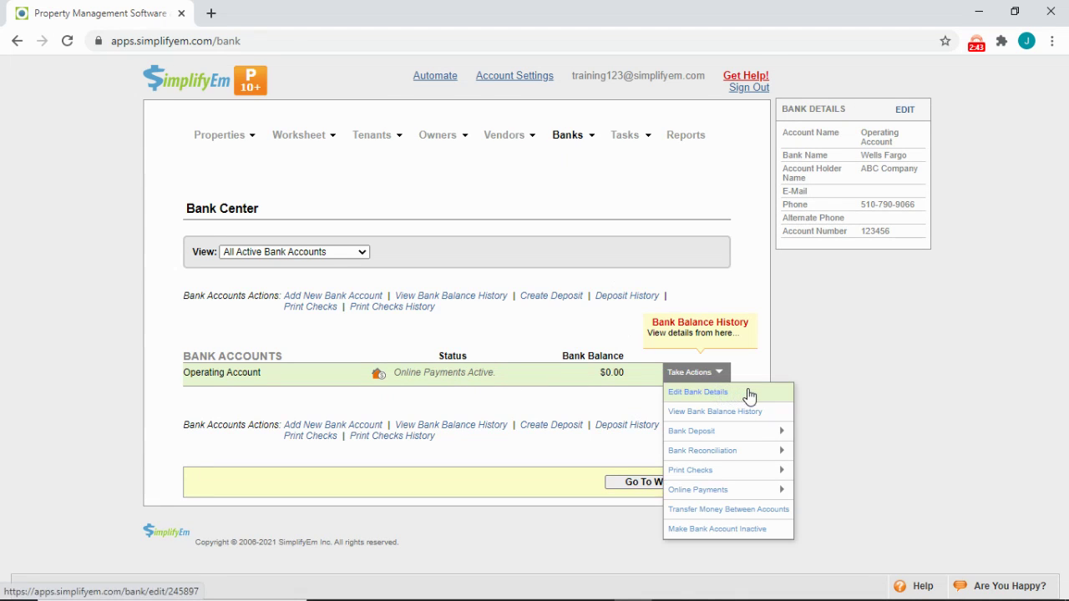
{"action": "left_click", "coordinate": [749, 395]}
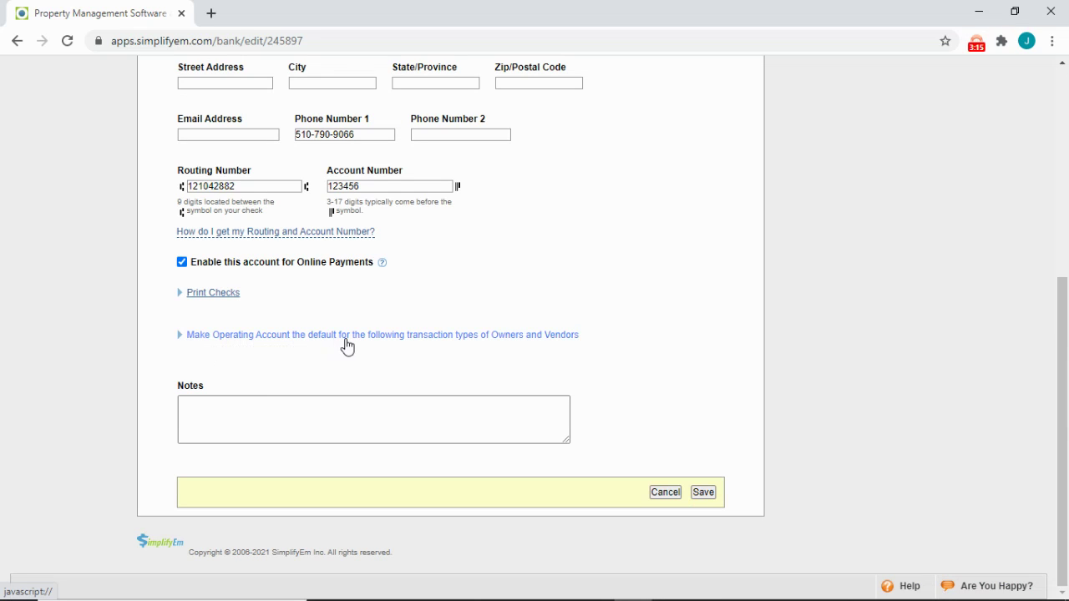
{"action": "left_click", "coordinate": [424, 338]}
- Make the Operating Account default for income, owner contributions, owner draws and vendor payments
{"action": "scroll", "coordinate": [506, 401], "scroll_direction": "down", "scroll_amount": 1}
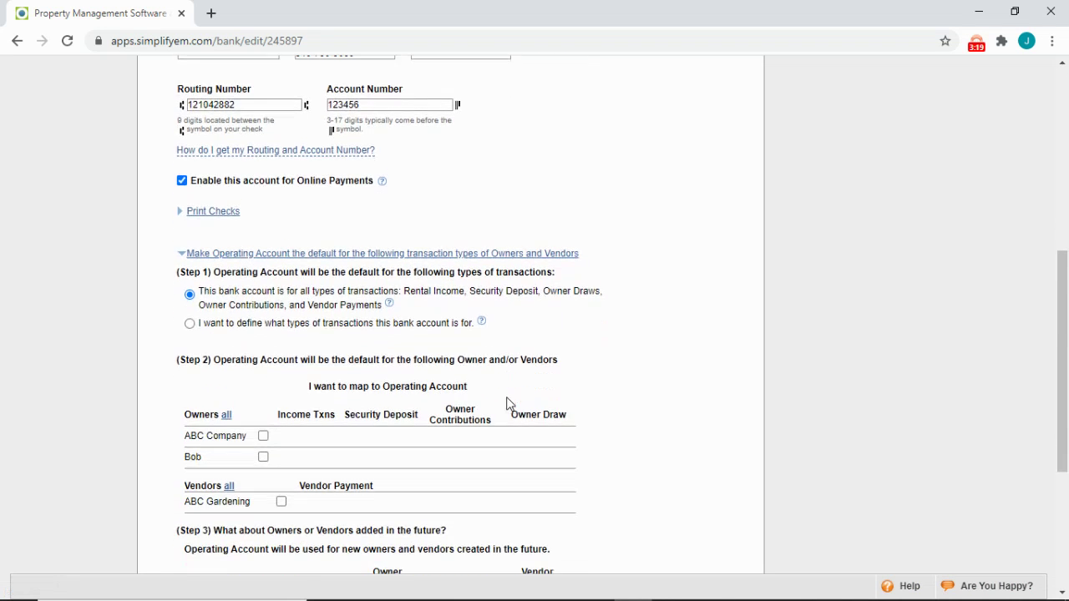
{"action": "scroll", "coordinate": [506, 405], "scroll_direction": "down", "scroll_amount": 1}
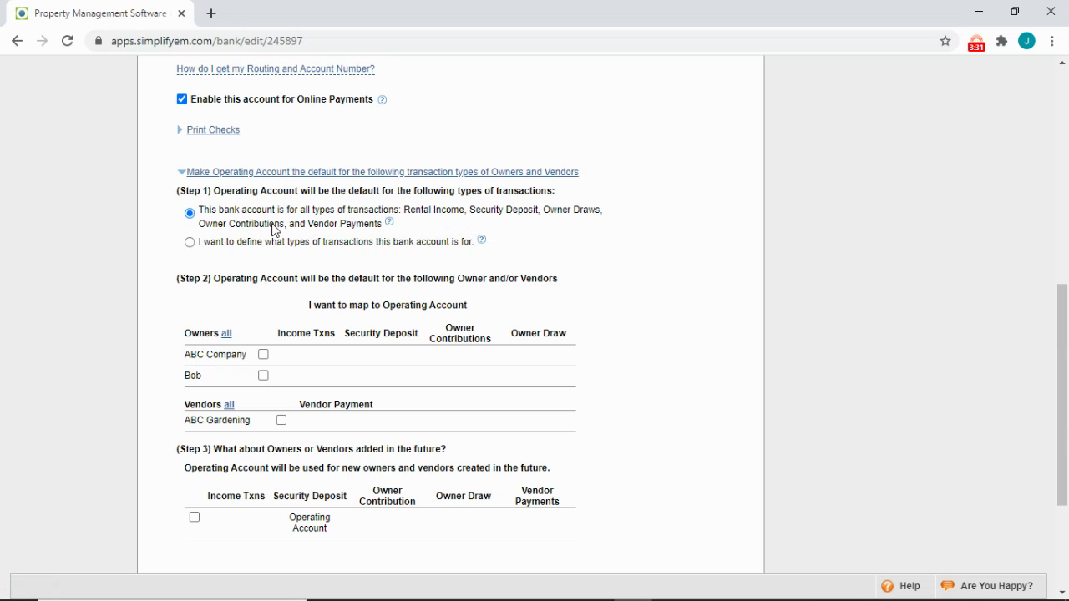
{"action": "left_click", "coordinate": [190, 243]}
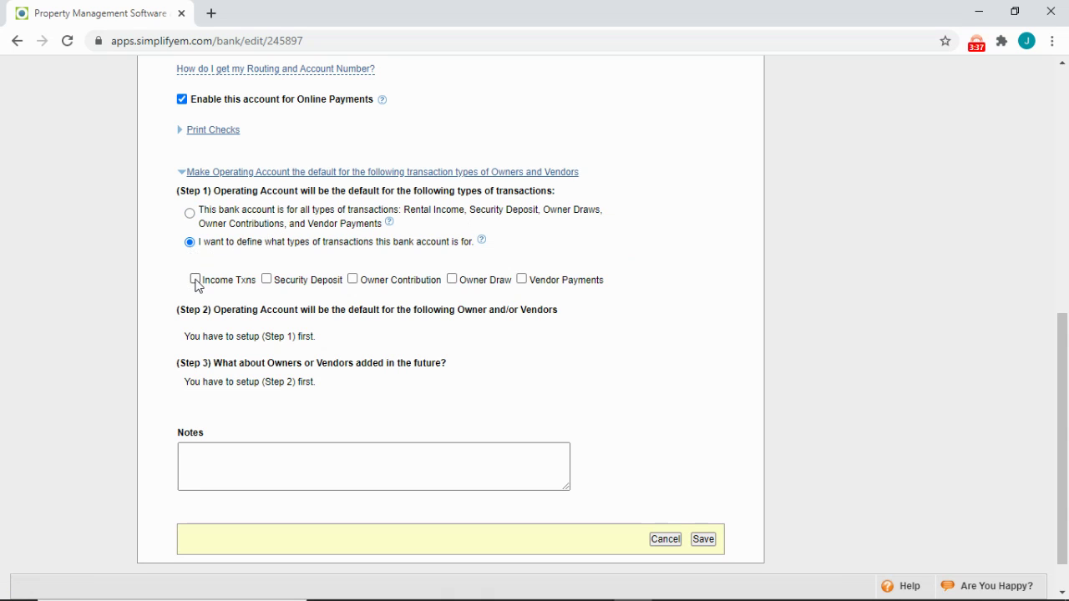
{"action": "left_click", "coordinate": [195, 279]}
{"action": "left_click", "coordinate": [352, 279]}
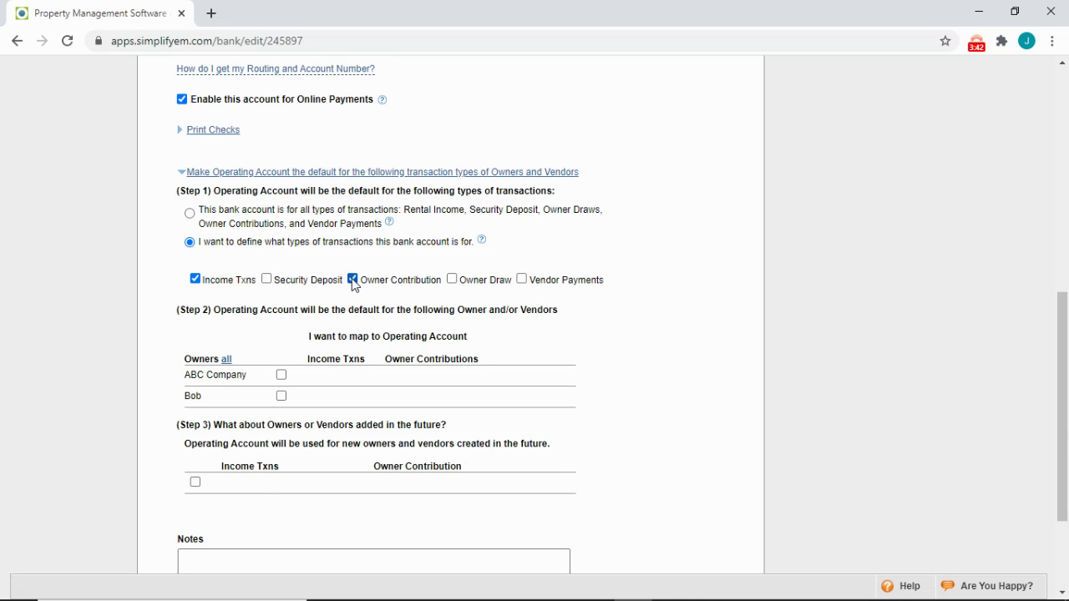
{"action": "left_click", "coordinate": [451, 280]}
{"action": "left_click", "coordinate": [521, 279]}
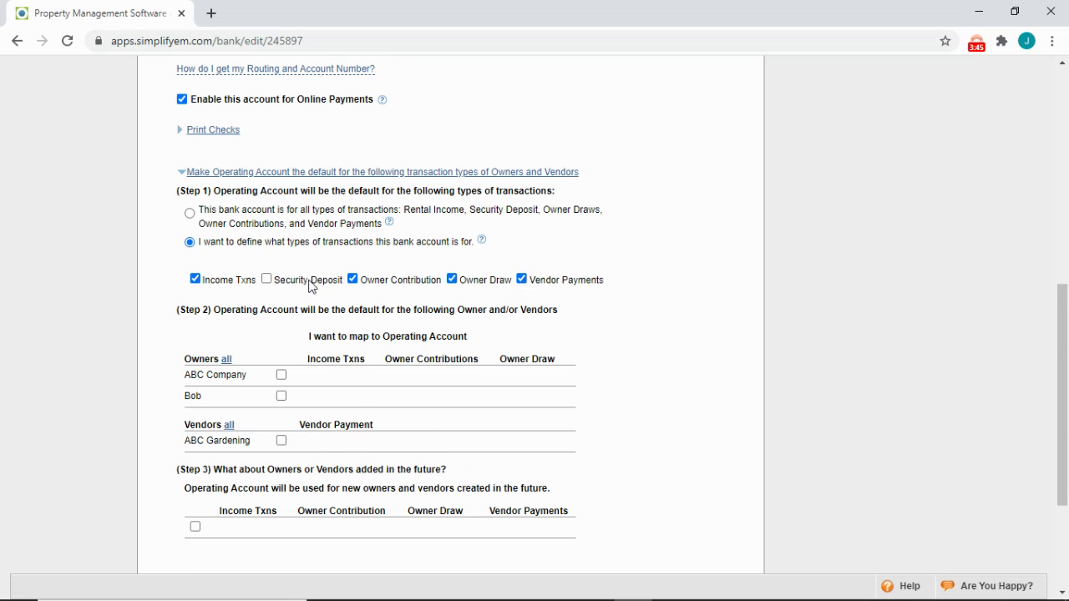
{"action": "scroll", "coordinate": [282, 285], "scroll_direction": "down", "scroll_amount": 1}
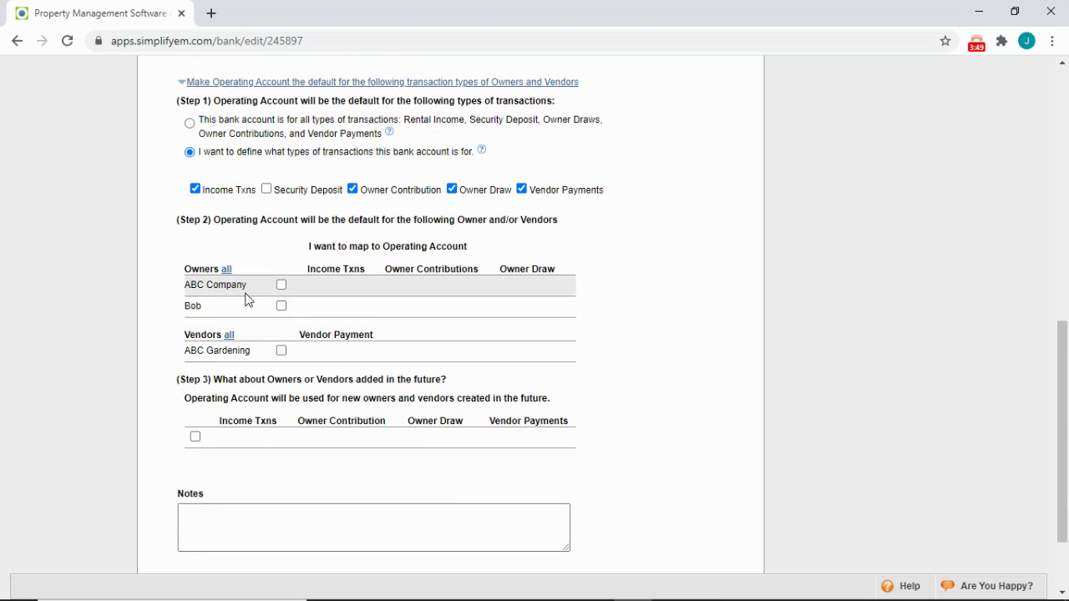
- Map the individual owner, ABC Gardening and future owners and vendors to Operating Account, then save
{"action": "left_click", "coordinate": [281, 307]}
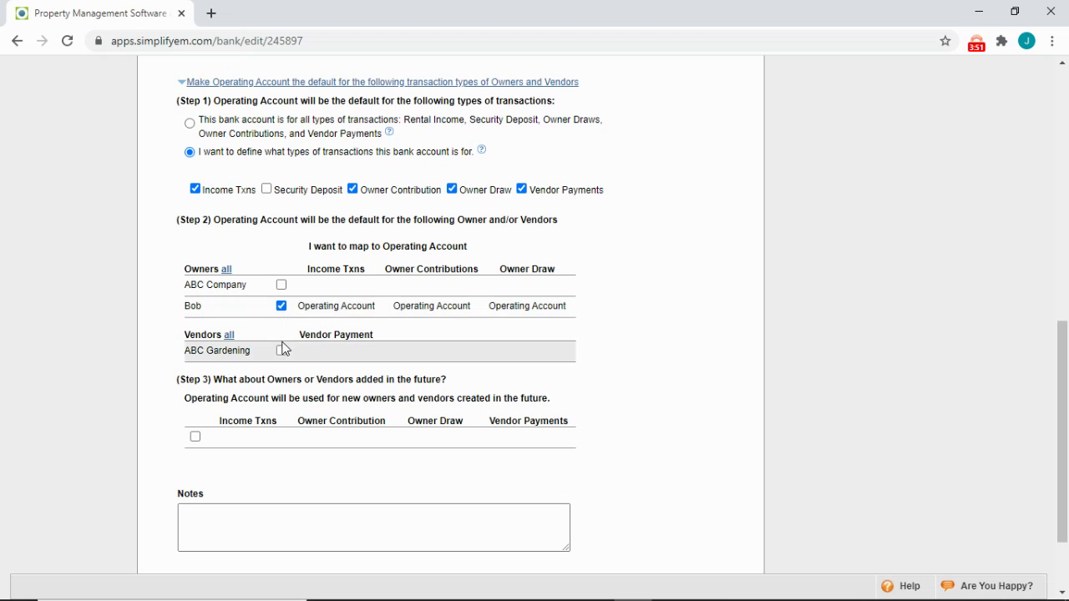
{"action": "left_click", "coordinate": [281, 352]}
{"action": "scroll", "coordinate": [208, 354], "scroll_direction": "down", "scroll_amount": 1}
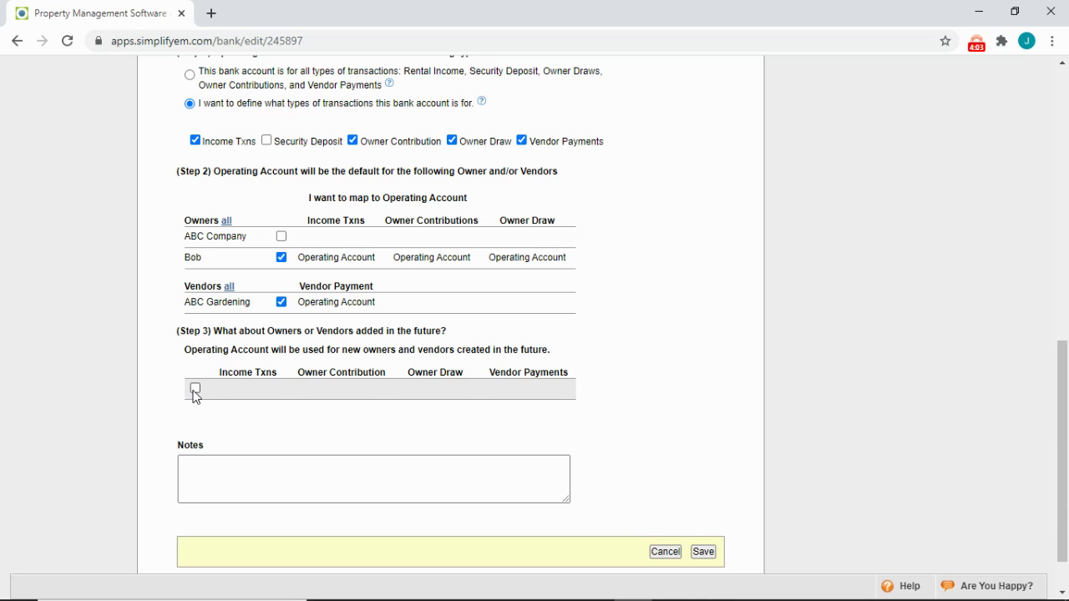
{"action": "left_click", "coordinate": [195, 389]}
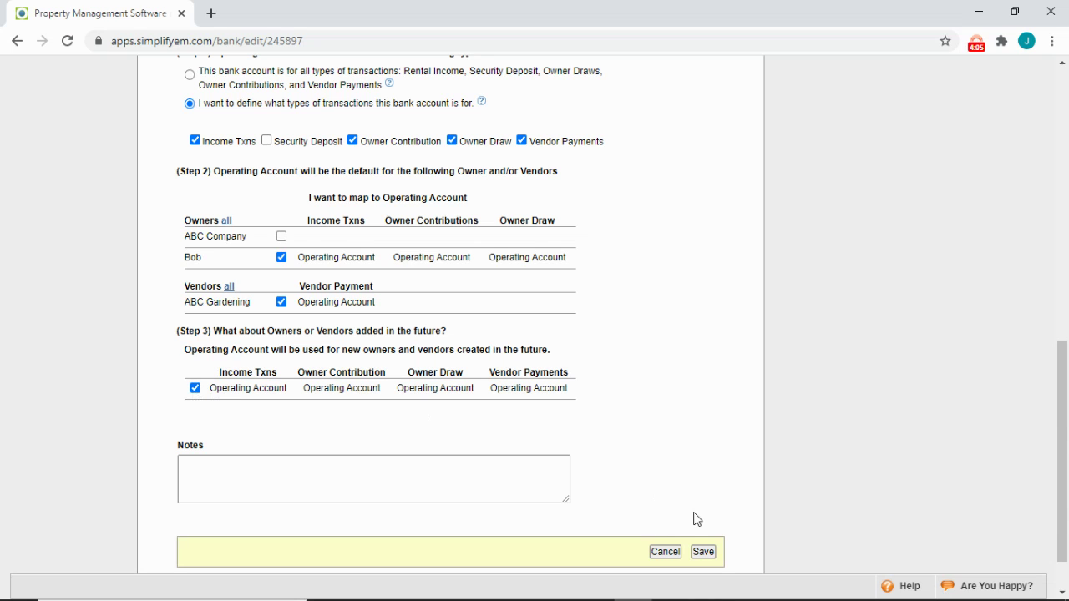
{"action": "left_click", "coordinate": [704, 552]}
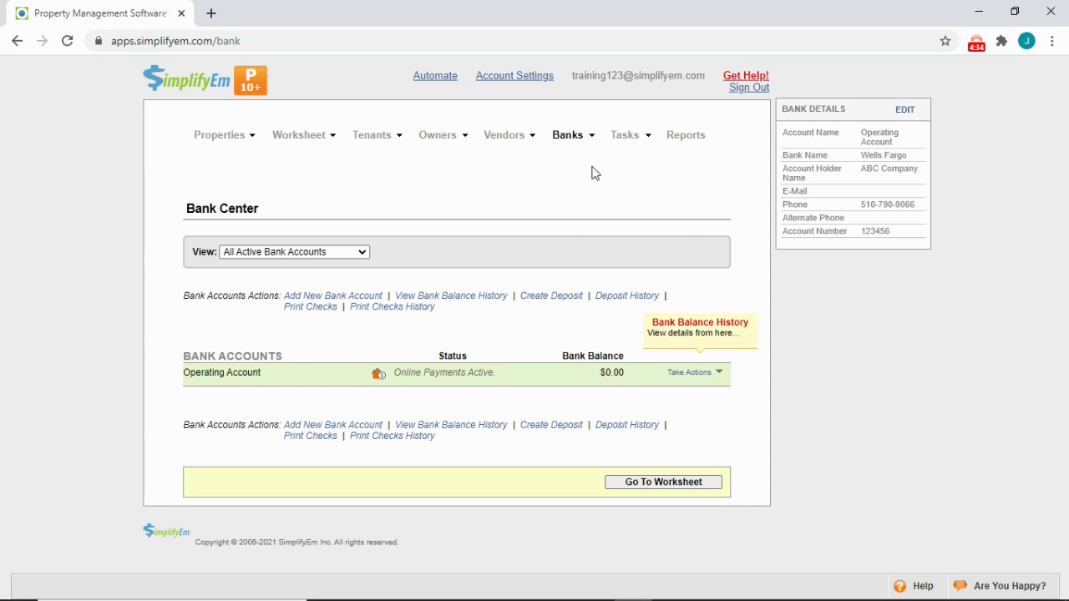
- Create a deposit of the tenant's $600 check for 123 Main St and save it
{"action": "mouse_move", "coordinate": [573, 134]}
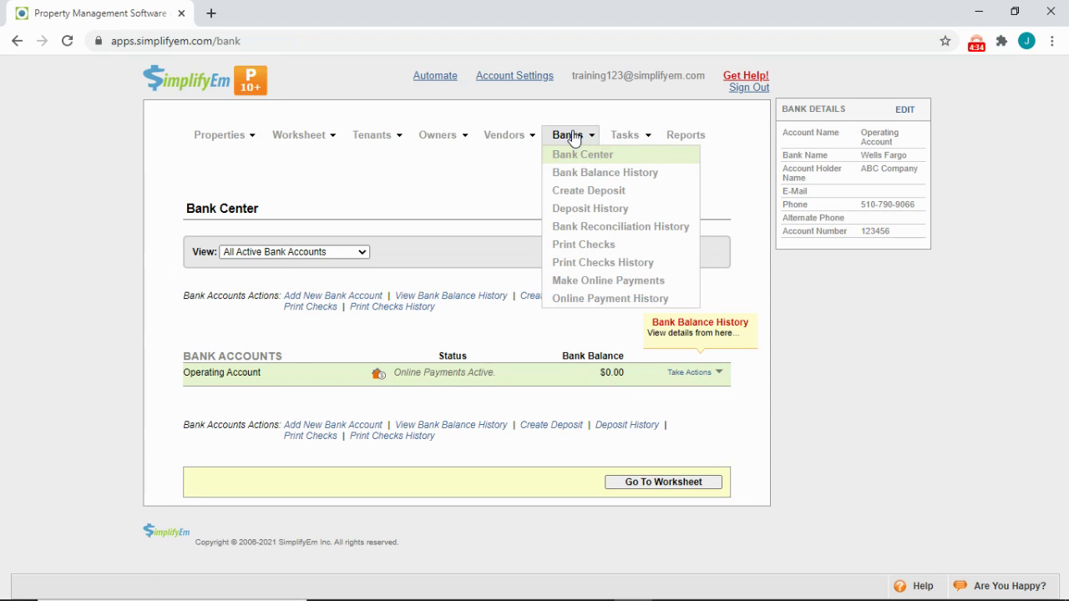
{"action": "left_click", "coordinate": [580, 192]}
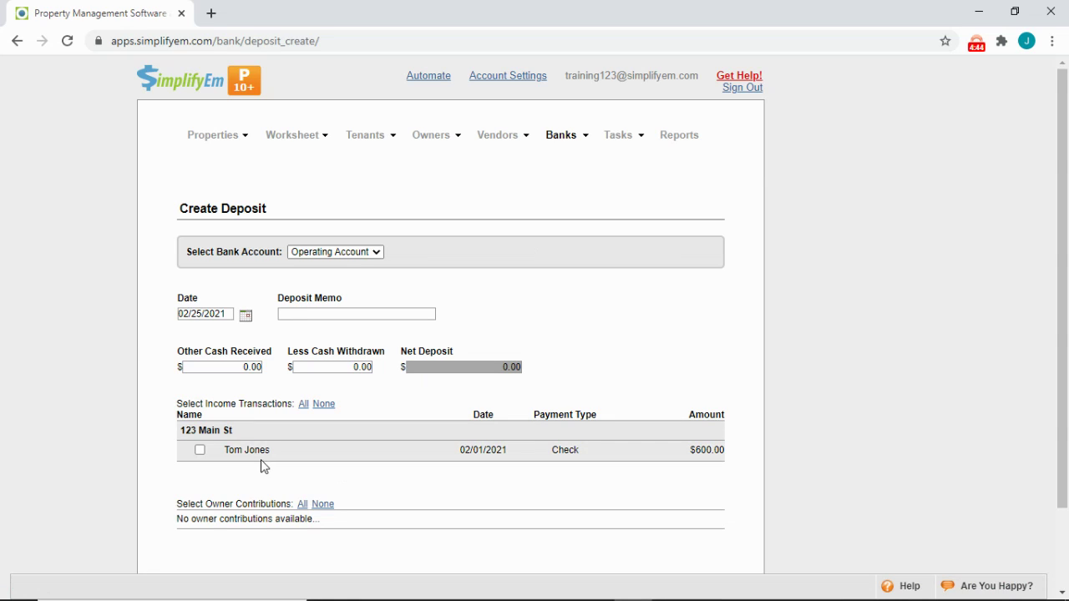
{"action": "left_click", "coordinate": [200, 451]}
{"action": "scroll", "coordinate": [515, 496], "scroll_direction": "down", "scroll_amount": 1}
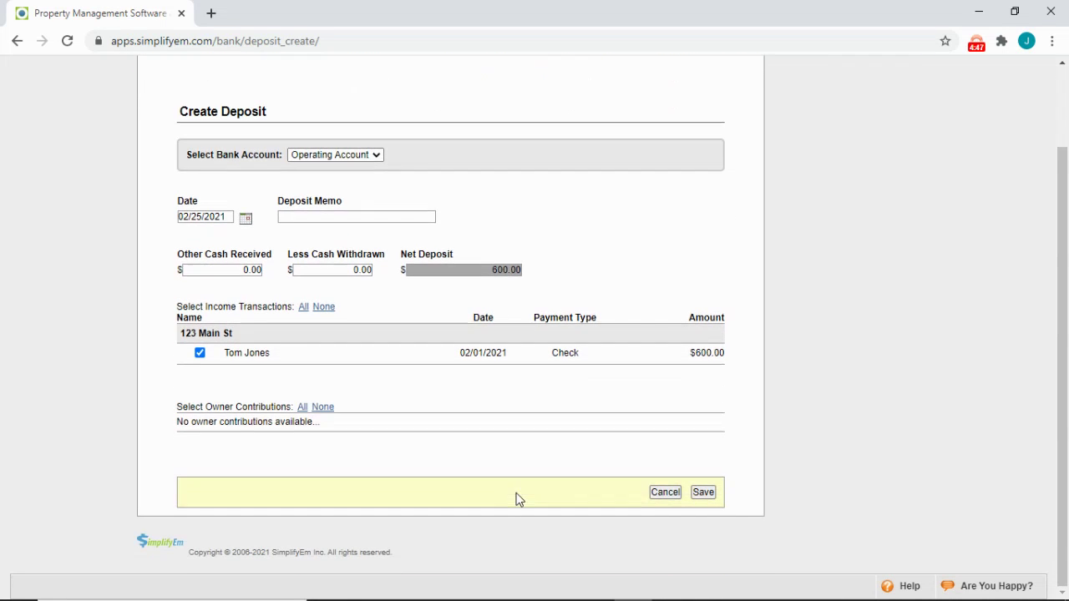
{"action": "left_click", "coordinate": [709, 497]}
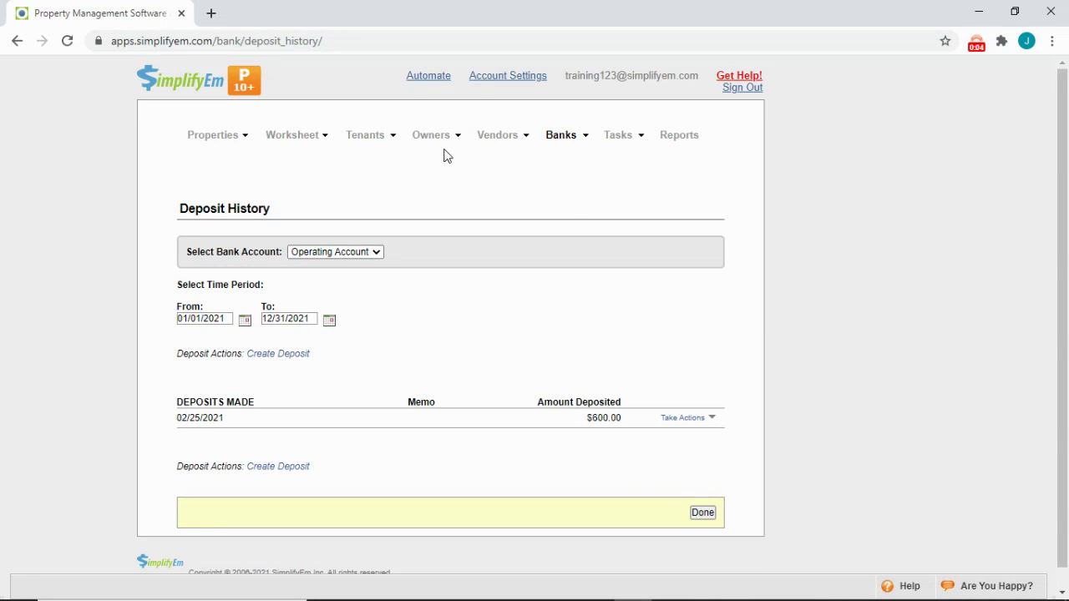
- Open the Owner Center from the Owners menu
{"action": "left_click", "coordinate": [440, 144]}
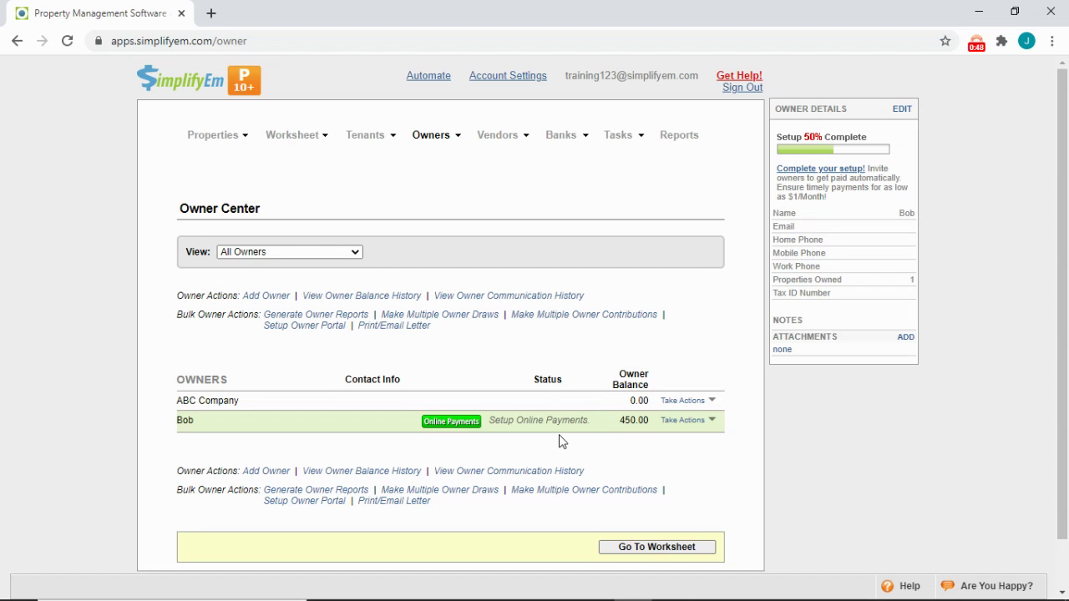
- Send the individual owner an online payments invite to their e-mail, with a copy to me
{"action": "left_click", "coordinate": [467, 425]}
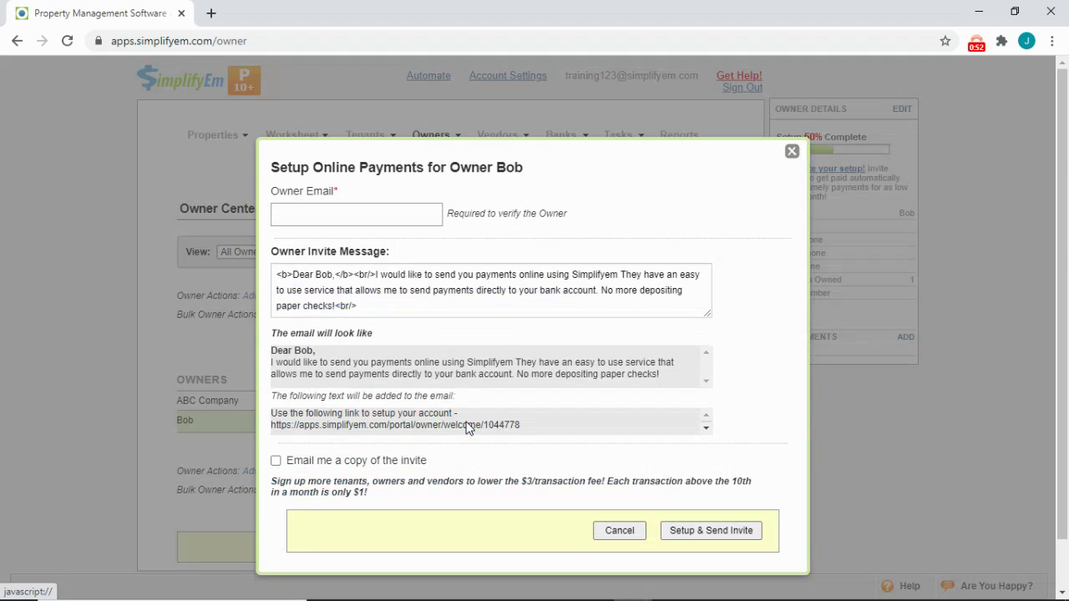
{"action": "left_click", "coordinate": [372, 224]}
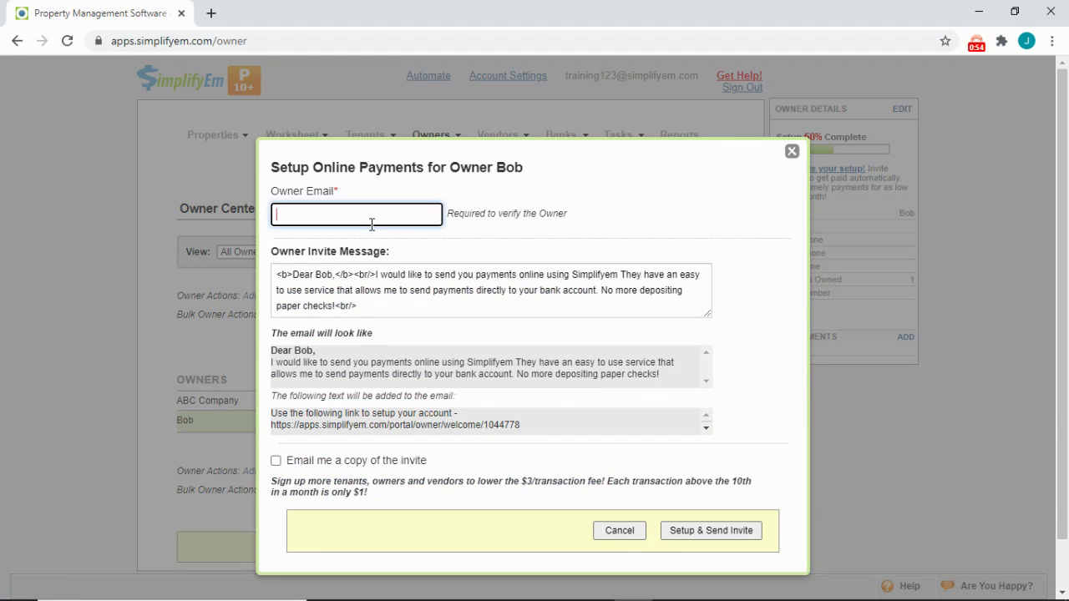
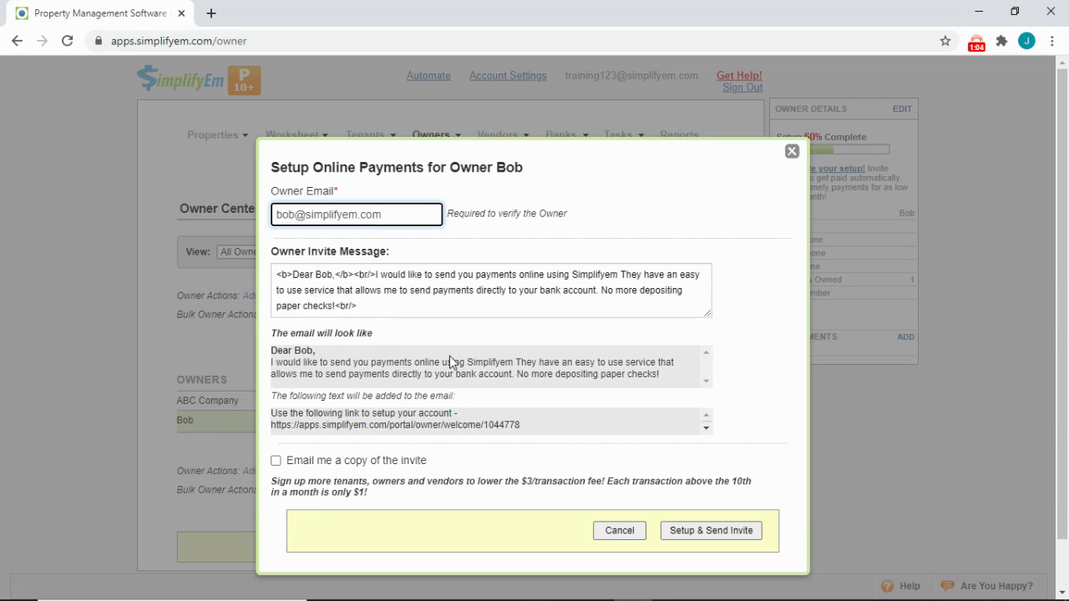
{"action": "left_click", "coordinate": [276, 462]}
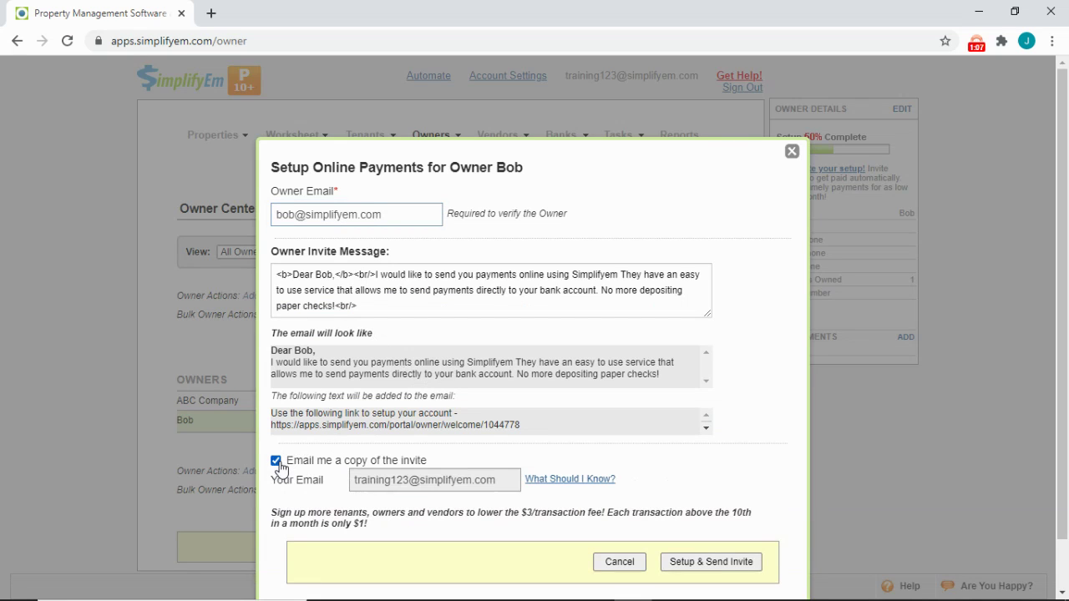
{"action": "left_click", "coordinate": [711, 562]}
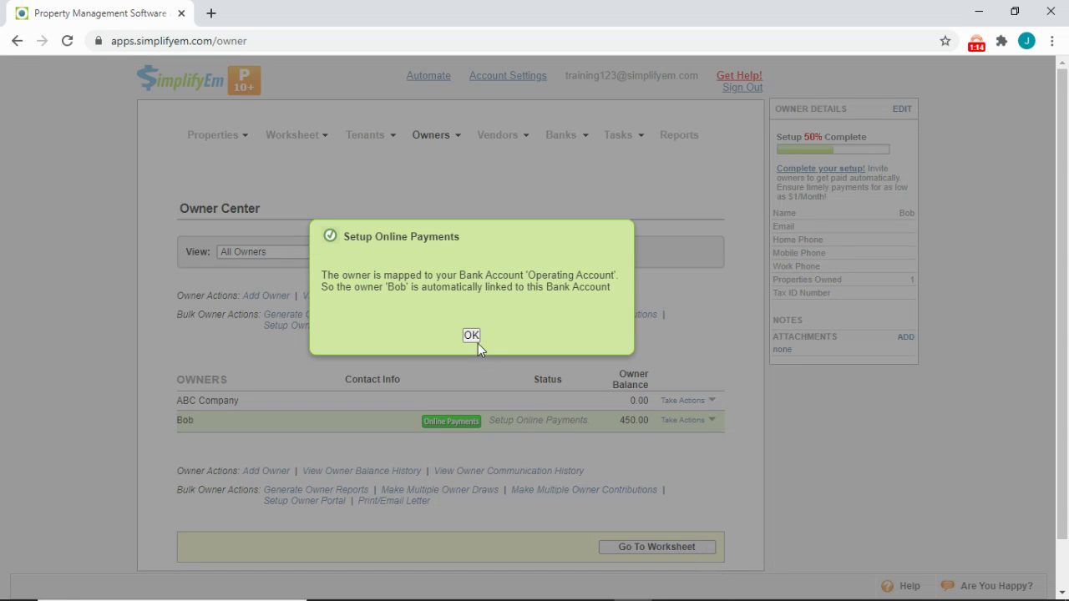
{"action": "left_click", "coordinate": [473, 334]}
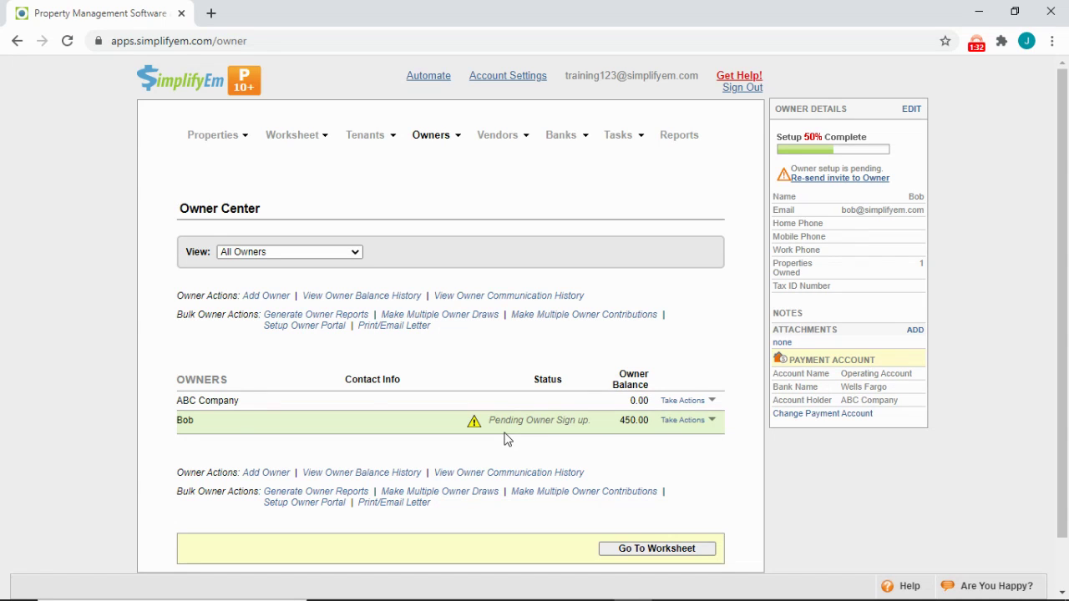
- In Edit Owner Details, set the individual owner's default payment method to Print Checks
{"action": "left_click", "coordinate": [681, 421]}
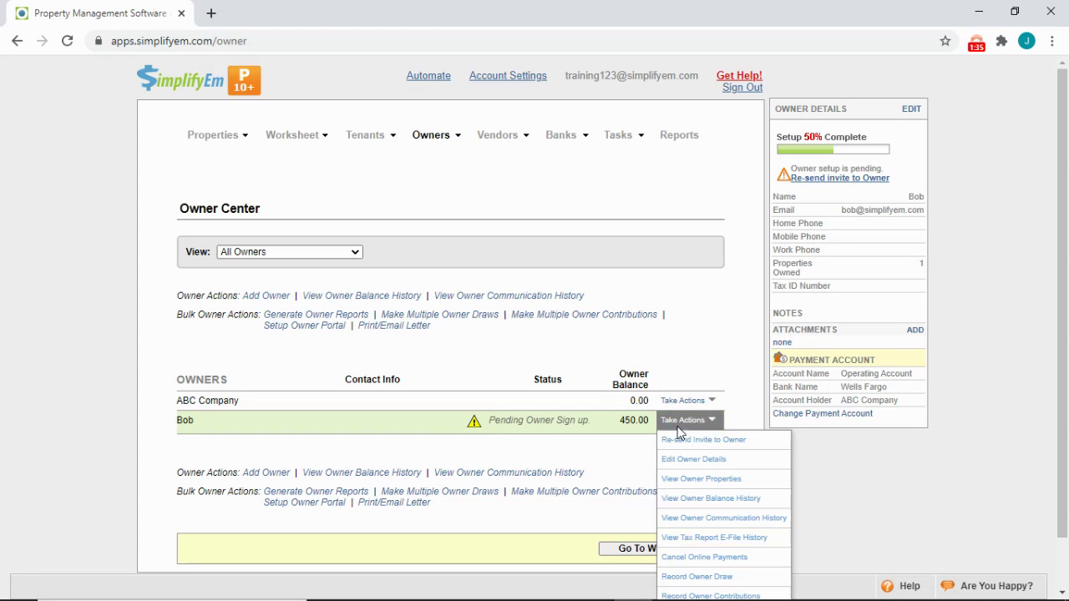
{"action": "left_click", "coordinate": [731, 470]}
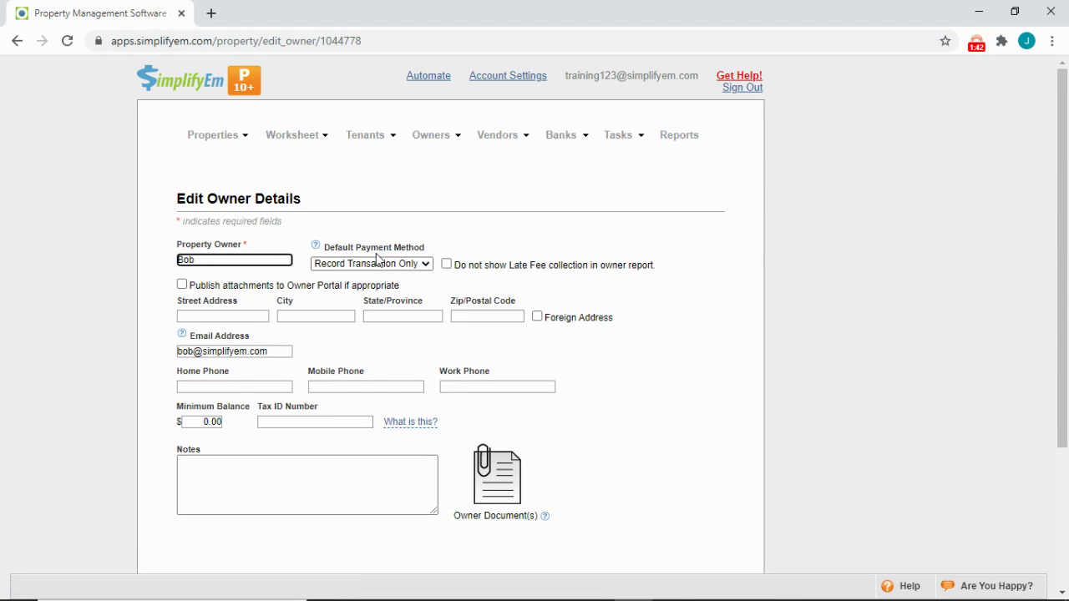
{"action": "left_click", "coordinate": [378, 264]}
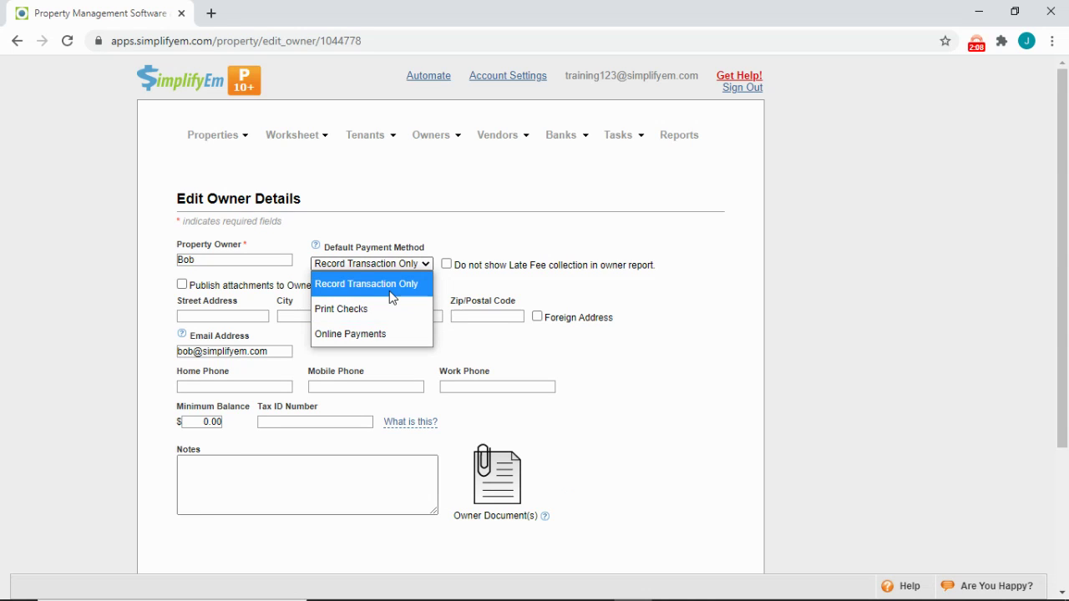
{"action": "left_click", "coordinate": [381, 313]}
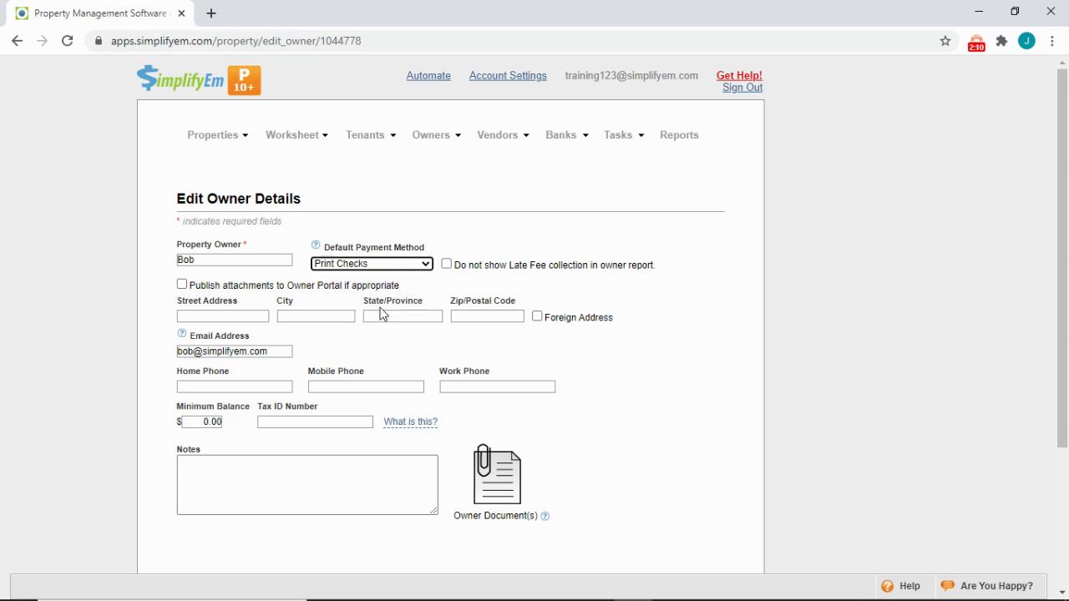
{"action": "scroll", "coordinate": [619, 457], "scroll_direction": "down", "scroll_amount": 3}
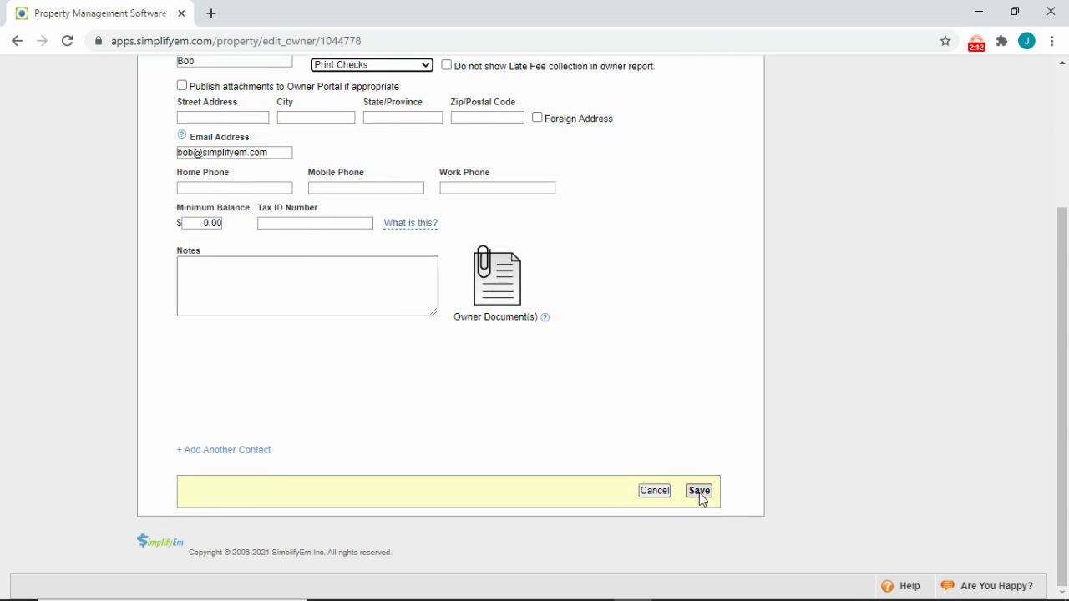